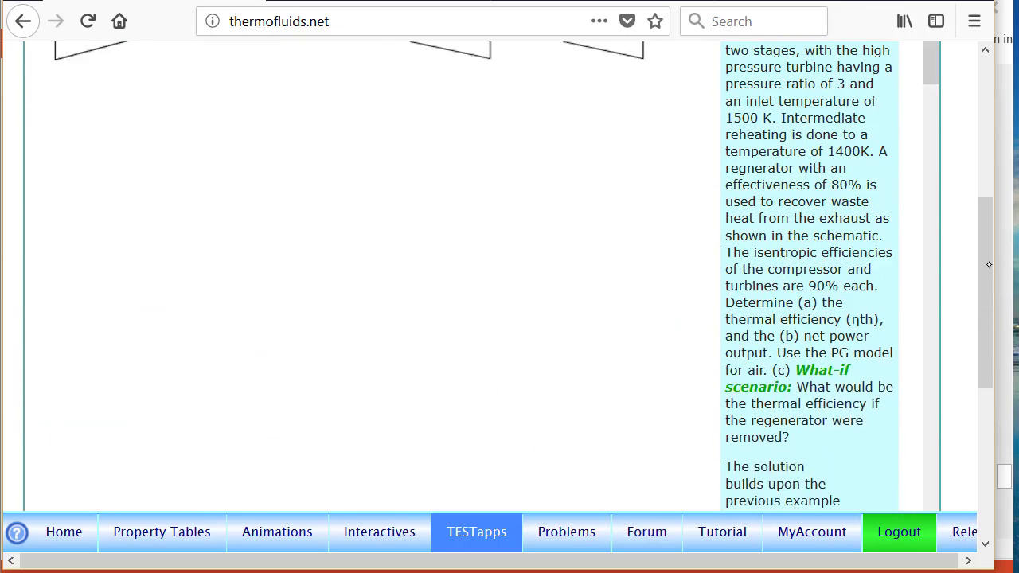
Step: Show the TEST-codes of the gas turbine example with intercooling, reheat and regeneration, and copy the entire code block
left_click_drag(933, 168, 947, 244)
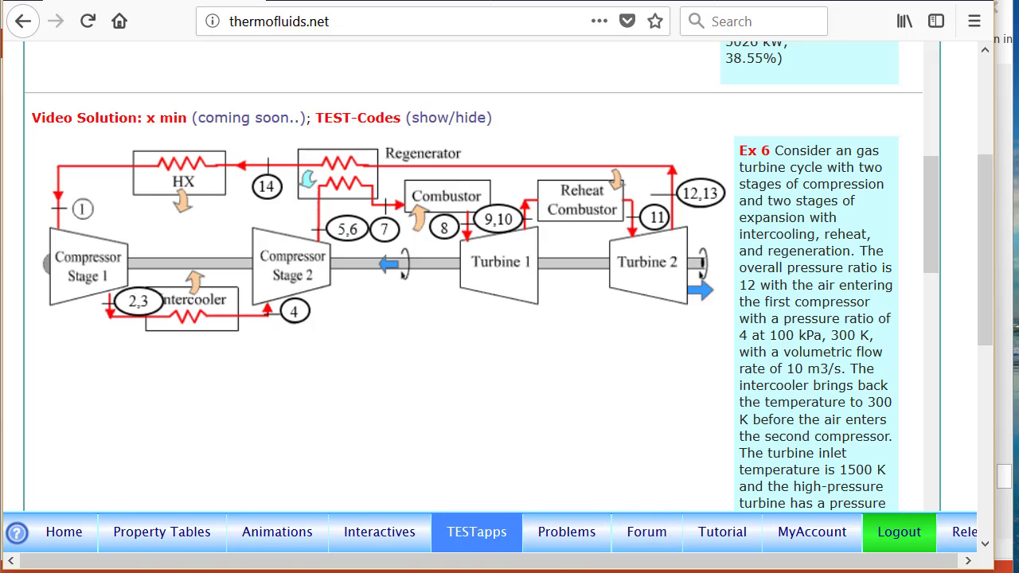
left_click(456, 117)
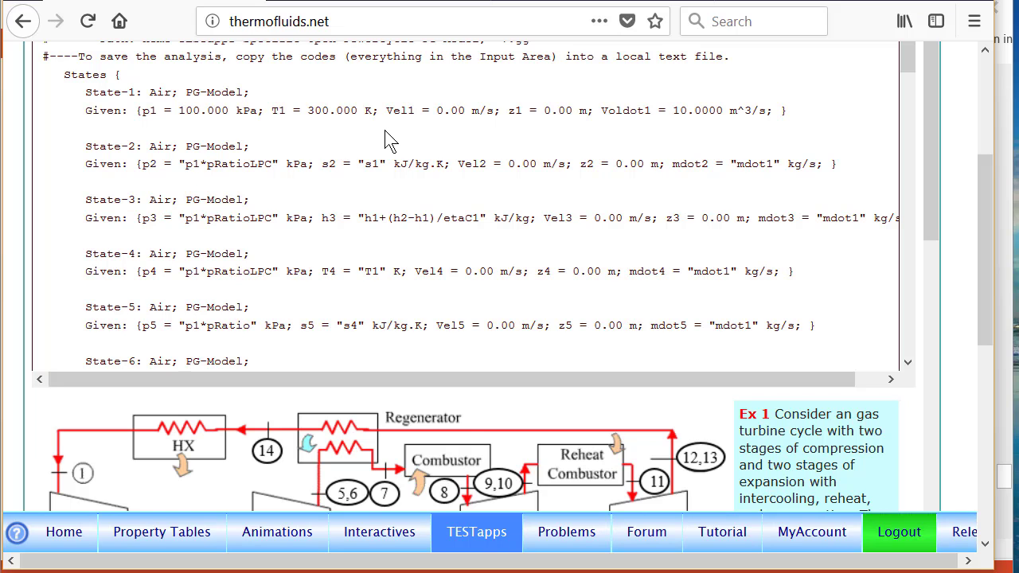
key("ctrl+a")
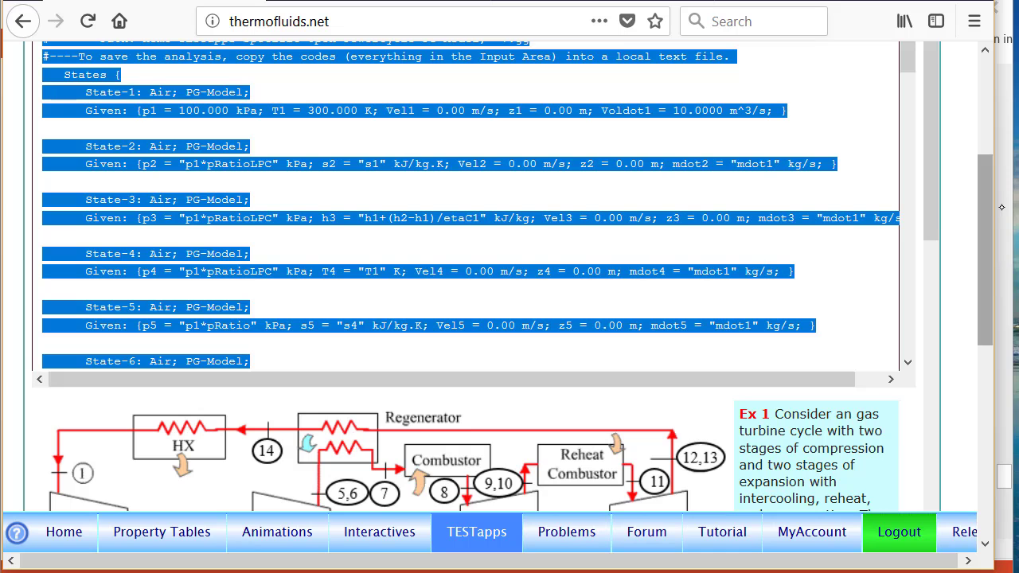
Step: Paste the copied TEST-codes into the PG TESTapp's I/O input area and load the solution
scroll(985, 238, "up", 5)
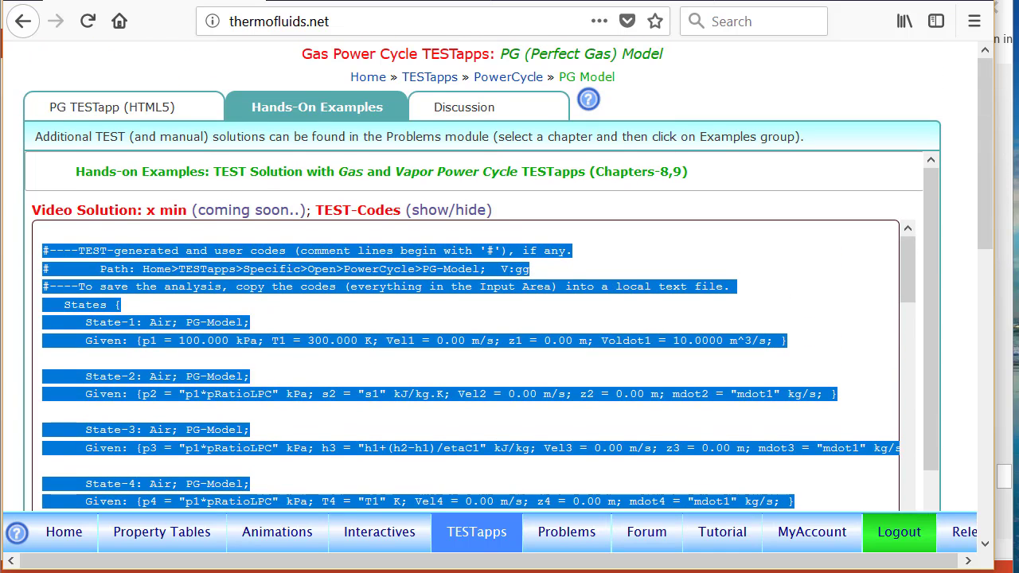
left_click(118, 108)
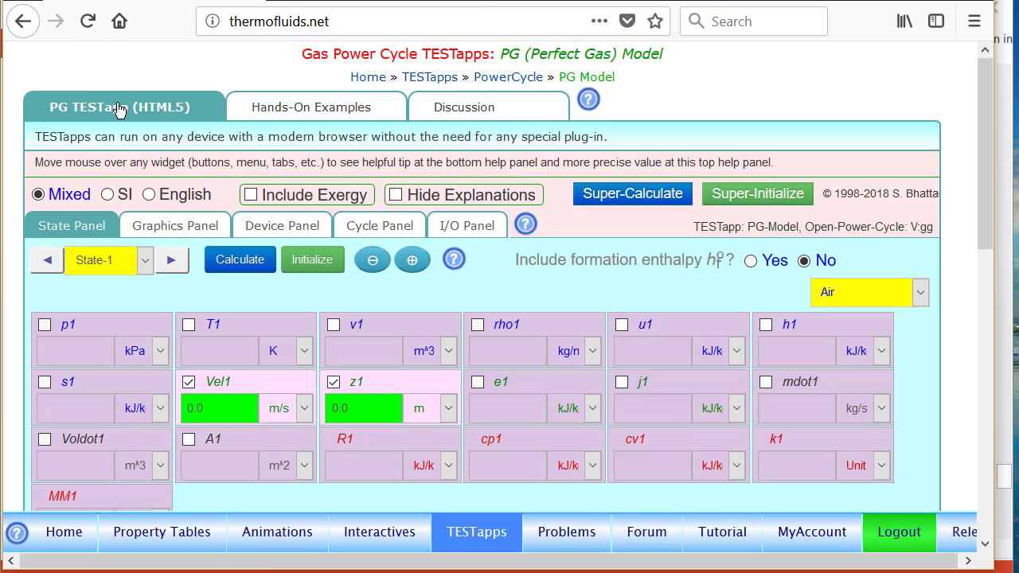
left_click(468, 228)
left_click(166, 423)
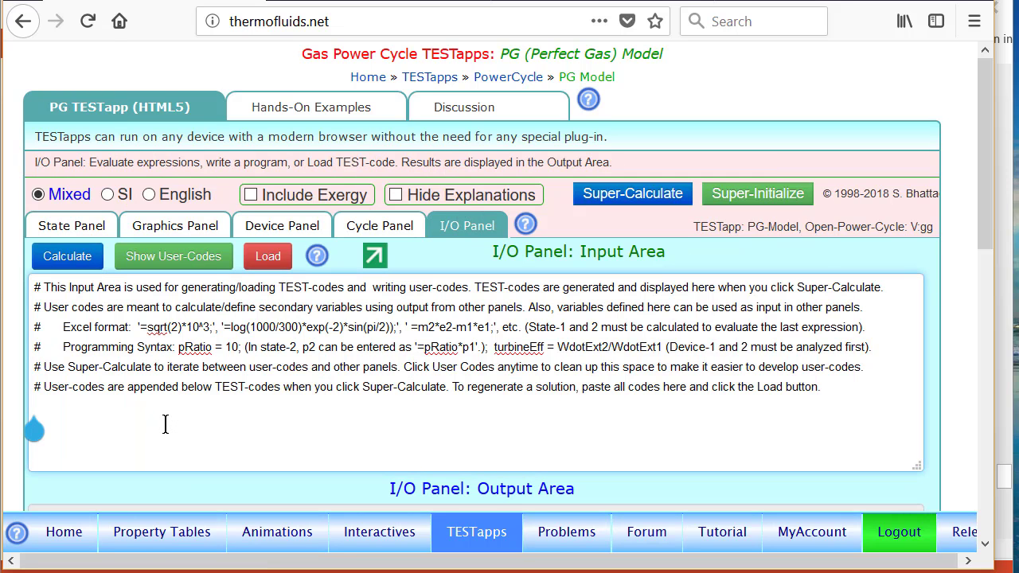
key("ctrl+v")
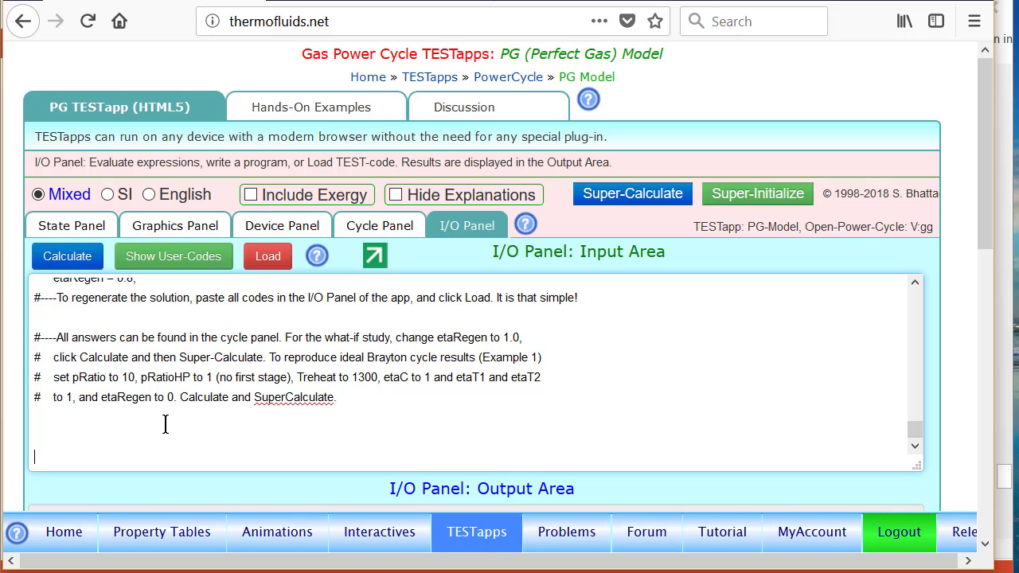
left_click(269, 259)
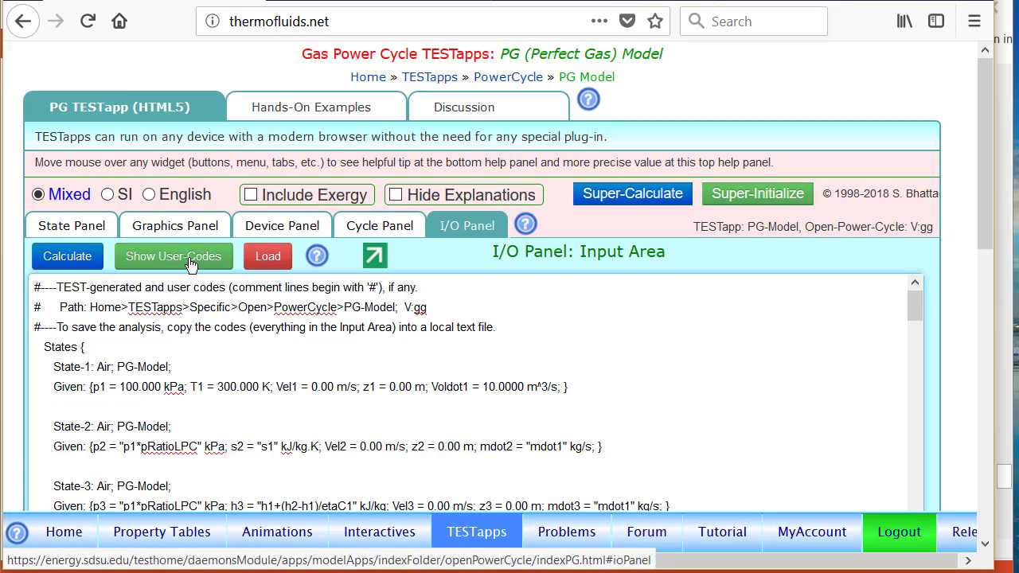
Step: Display only the user codes, then compare the custom variables with the cycle schematic in PowerPoint and return to the browser
left_click(189, 259)
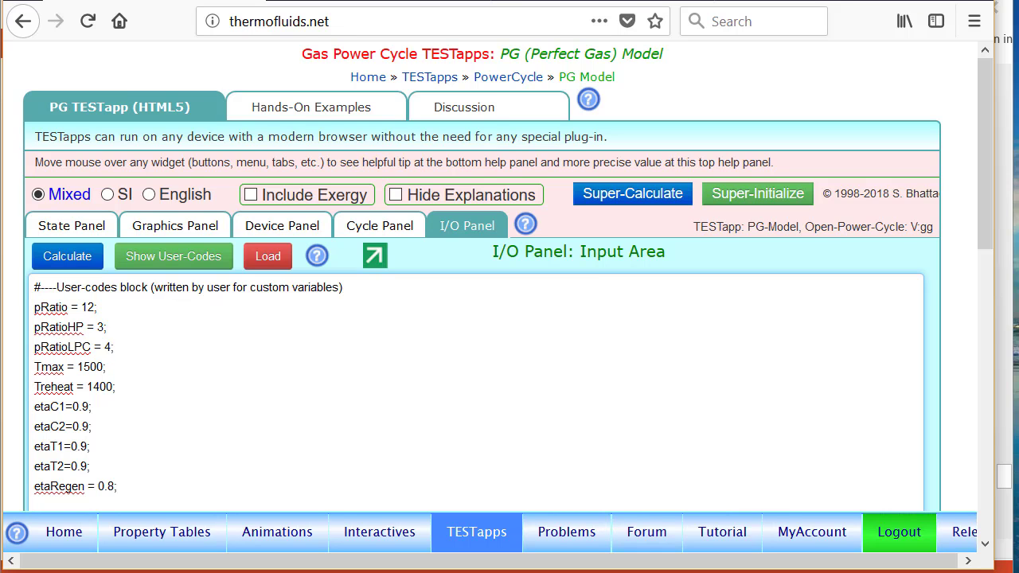
mouse_move(386, 1)
left_click(230, 1)
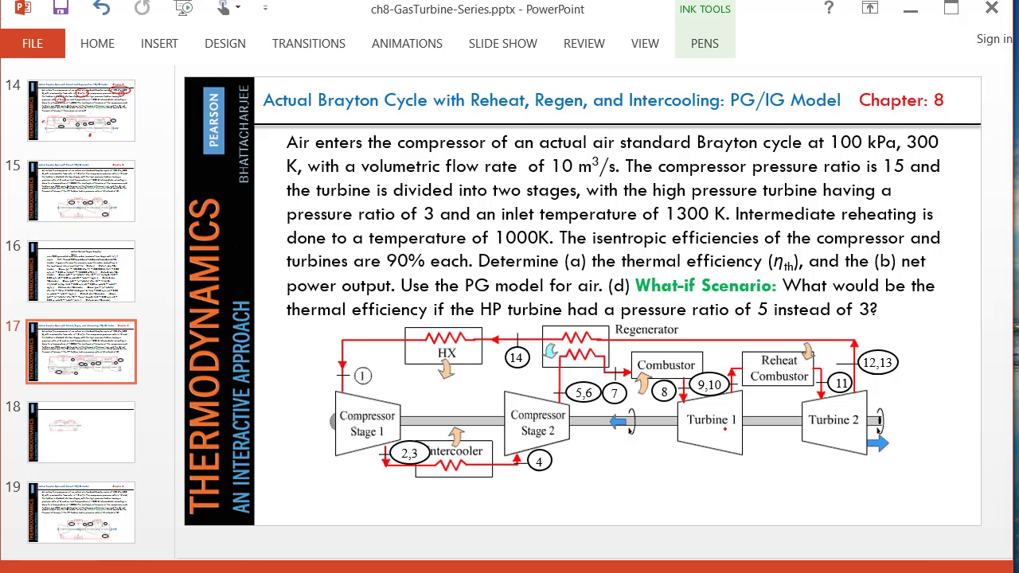
key("alt+Tab")
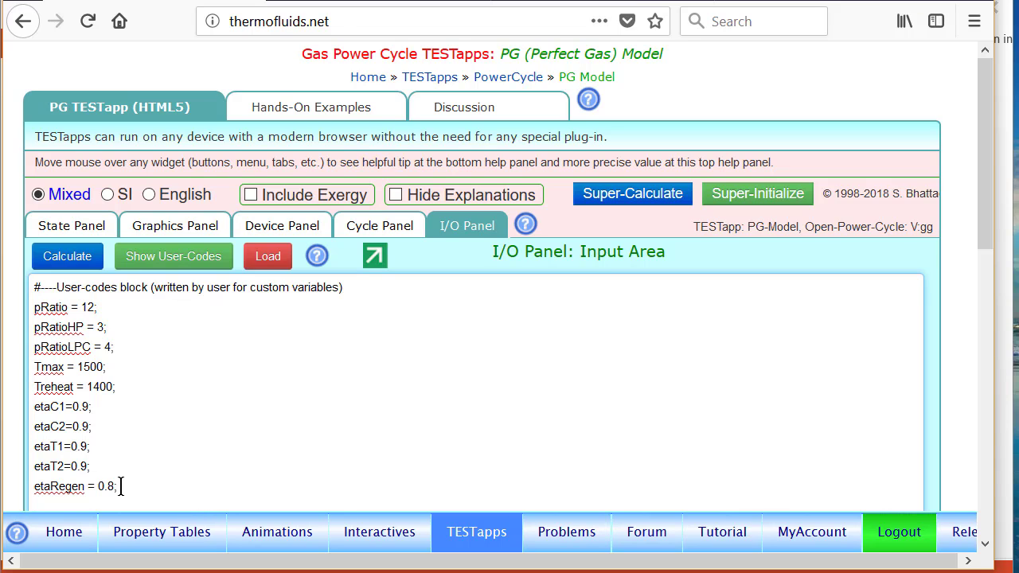
Step: Step through the calculated states from State-1 to State-6 and examine the pressure, temperature and enthalpy expressions entered for them
left_click(76, 226)
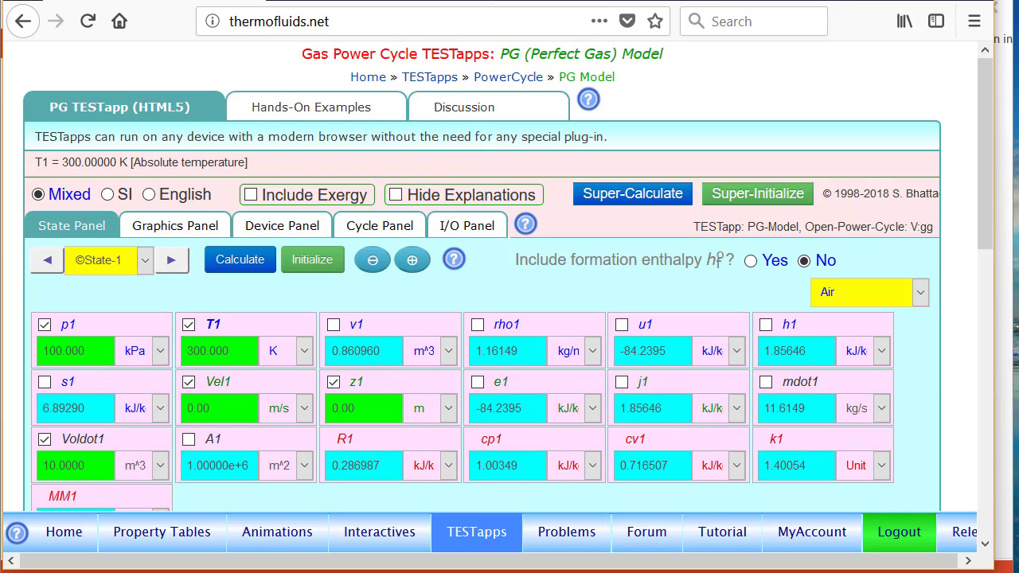
left_click(177, 266)
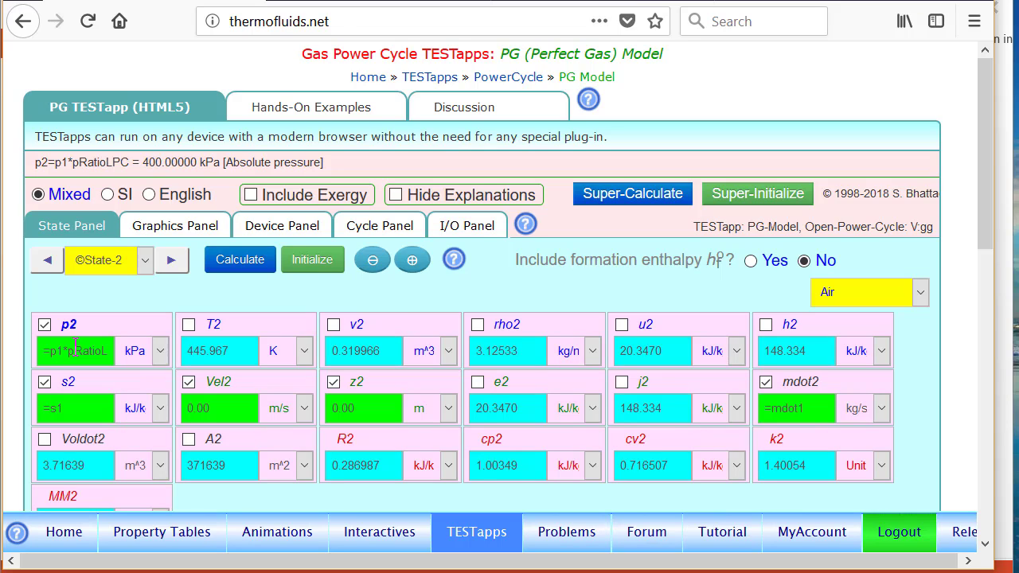
left_click(173, 262)
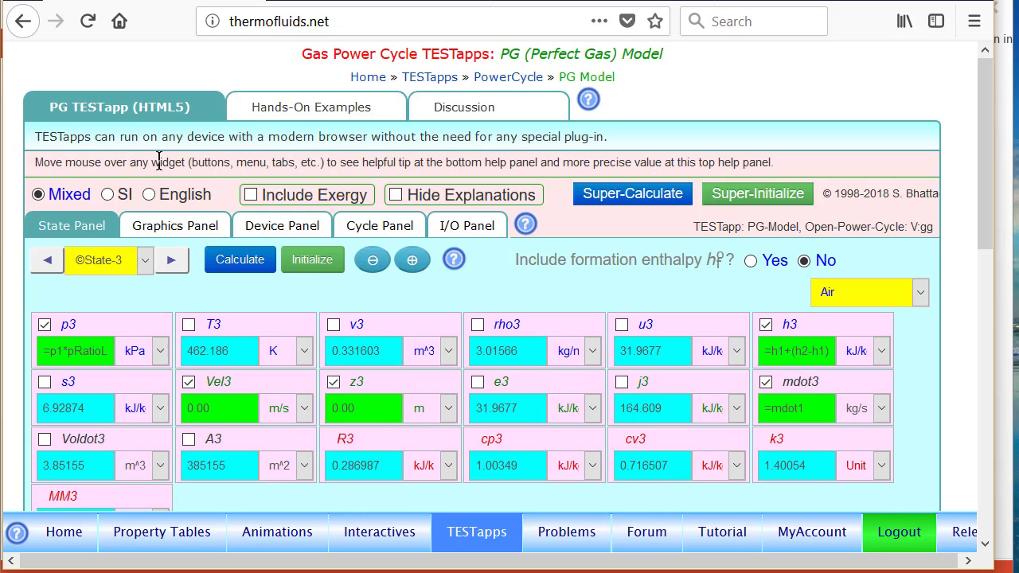
scroll(134, 162, "right", 1)
scroll(133, 163, "left", 1)
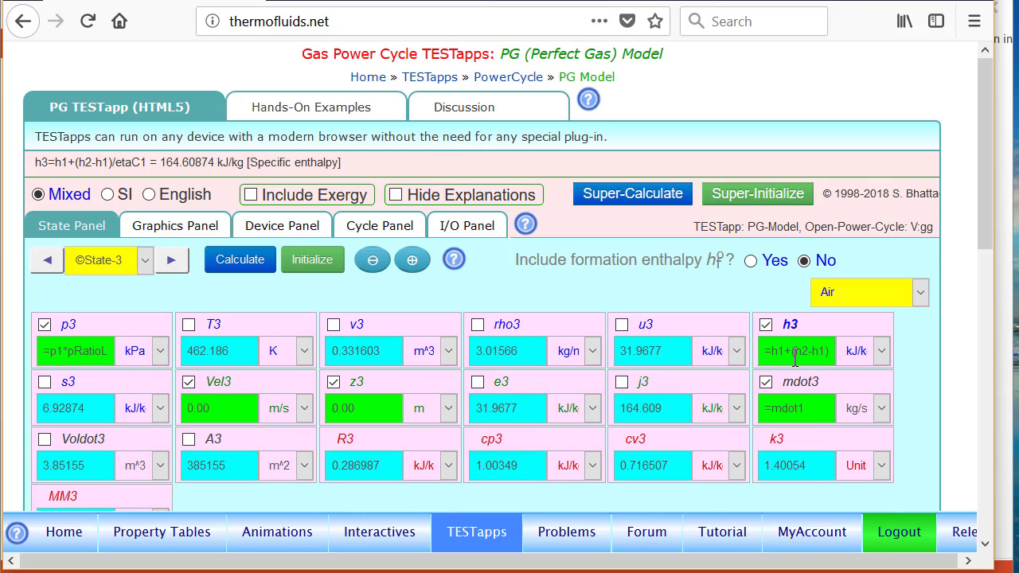
left_click(171, 263)
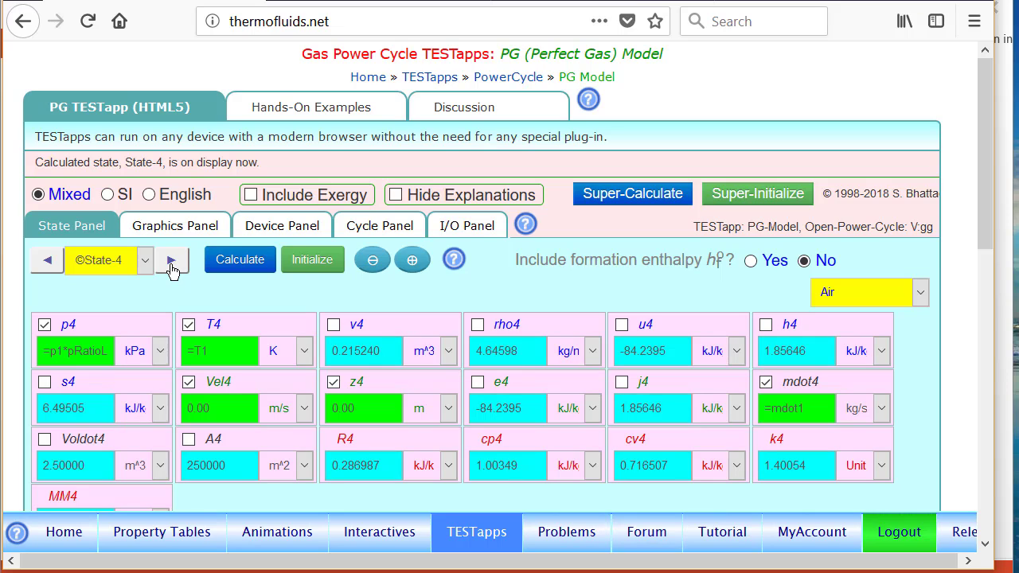
mouse_move(78, 349)
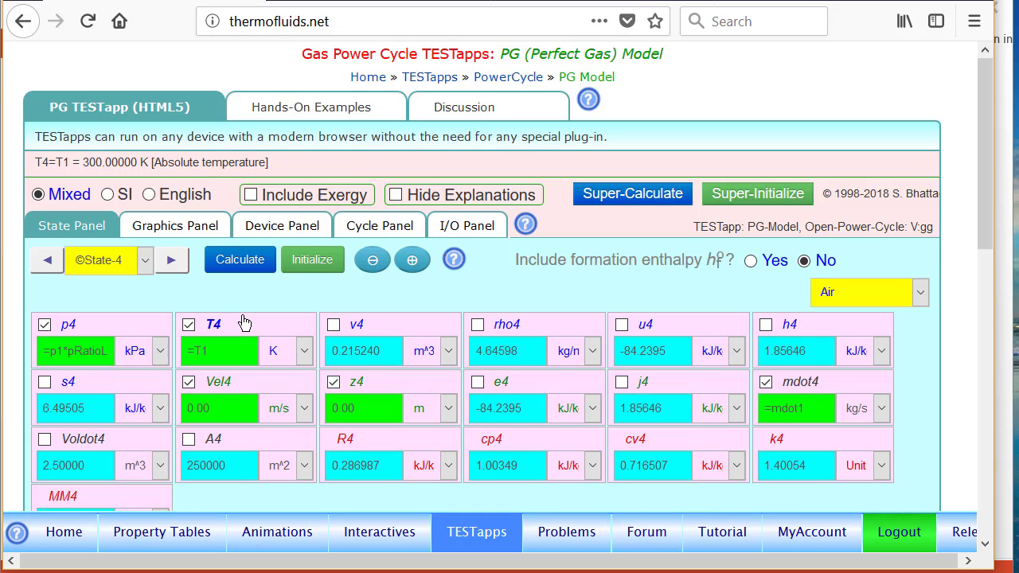
left_click(171, 261)
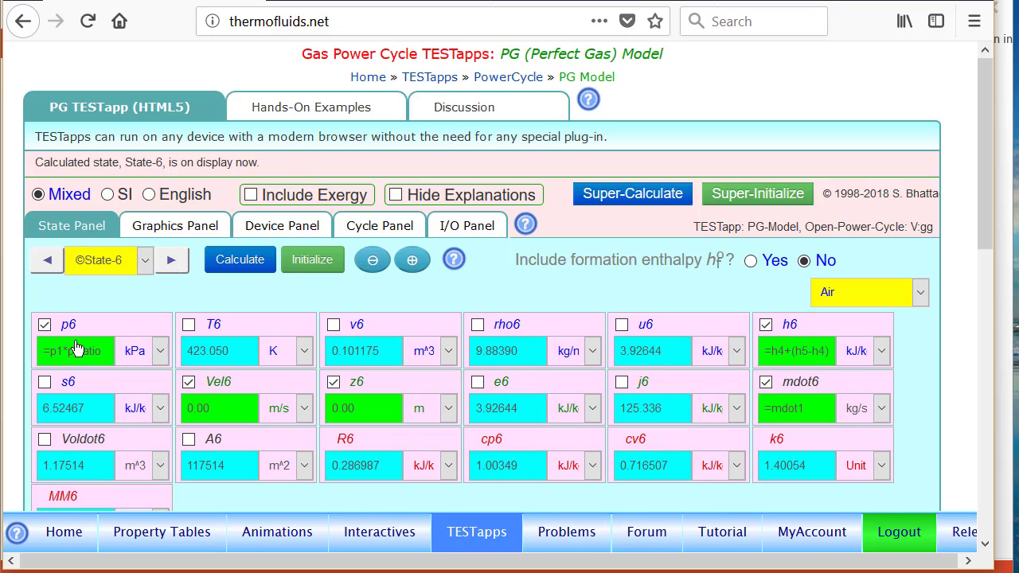
mouse_move(71, 340)
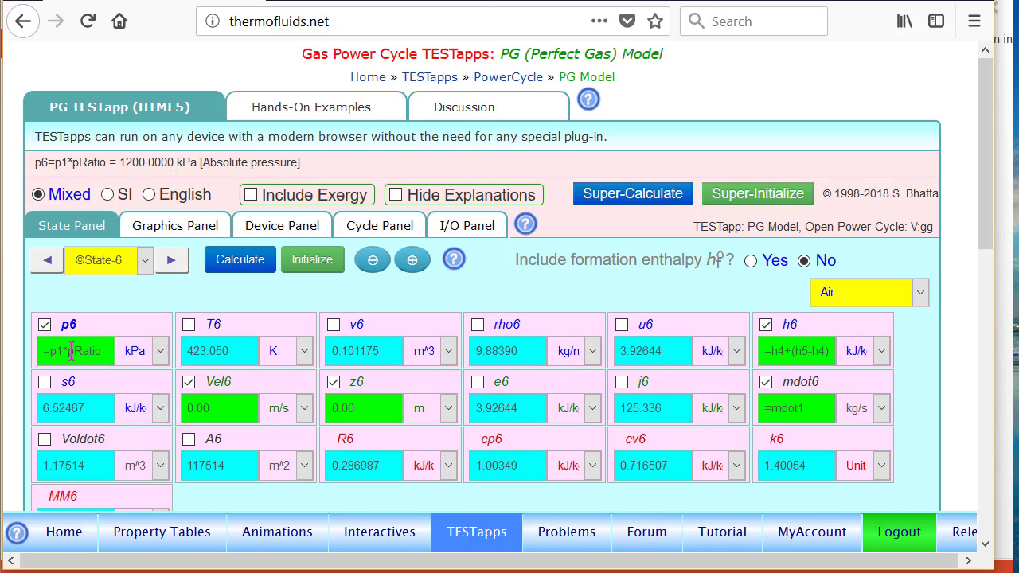
mouse_move(811, 347)
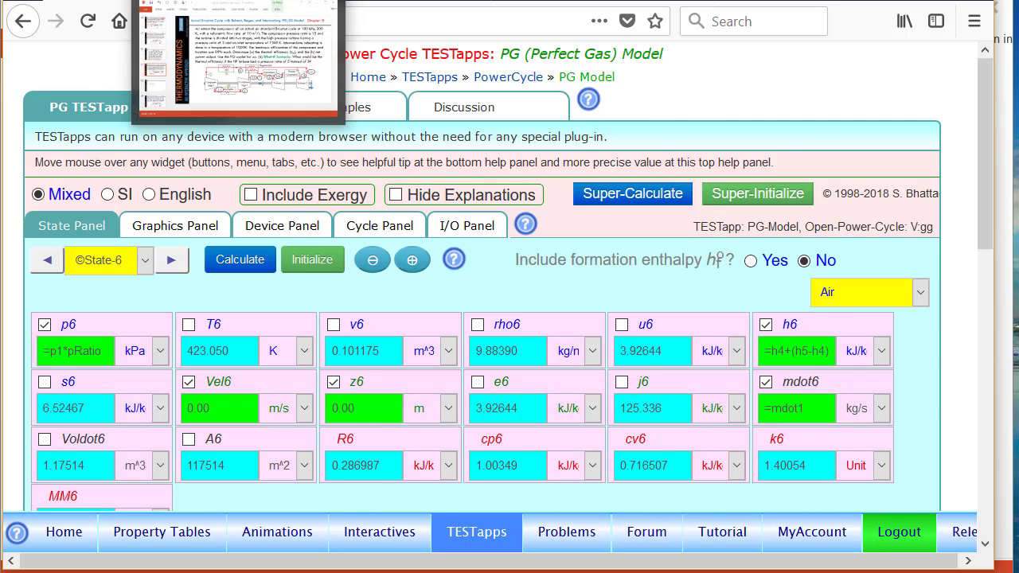
Step: Check the state numbering on the cycle schematic in PowerPoint, then return to the browser and advance two more states
left_click(241, 1)
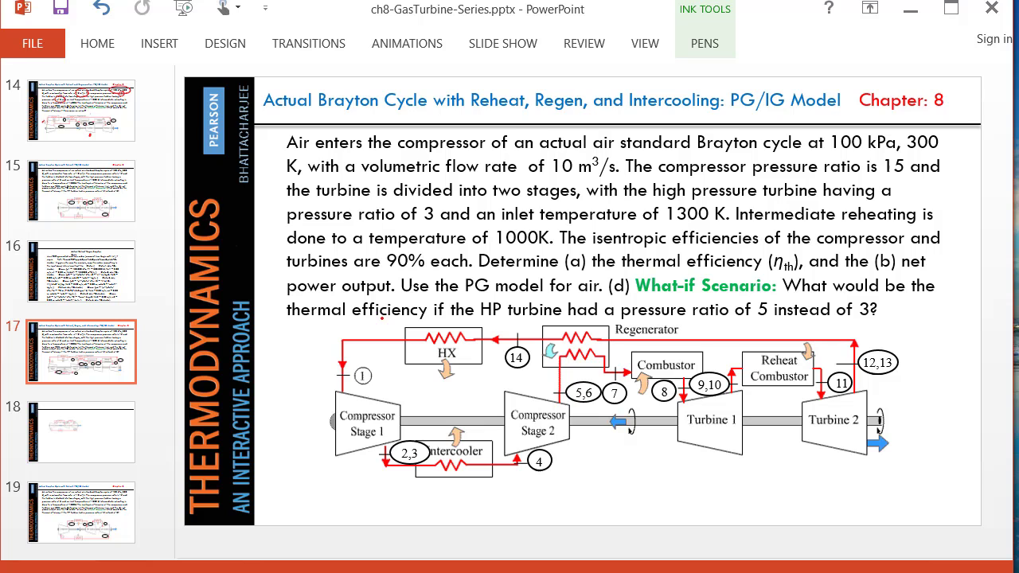
key("alt+Tab")
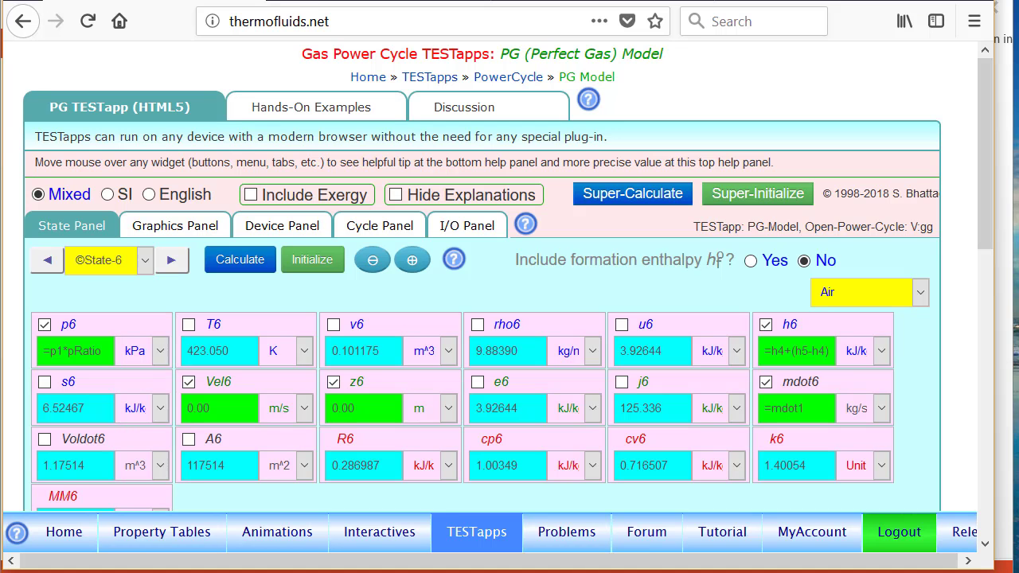
left_click(170, 261)
left_click(170, 262)
Step: Display the T-s diagram of the calculated states and inspect the points for State-4 and State-1
left_click(175, 225)
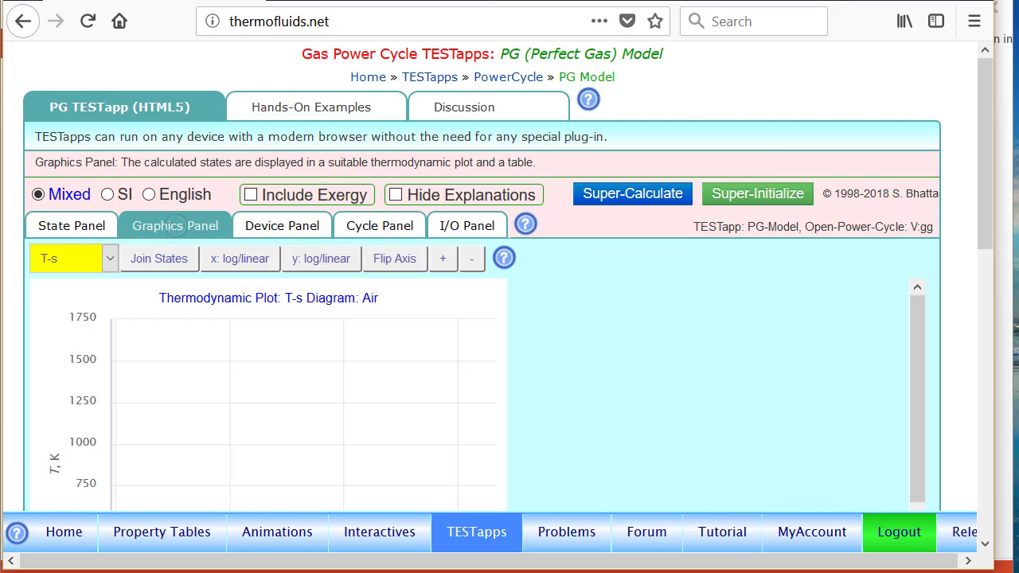
scroll(509, 318, "down", 3)
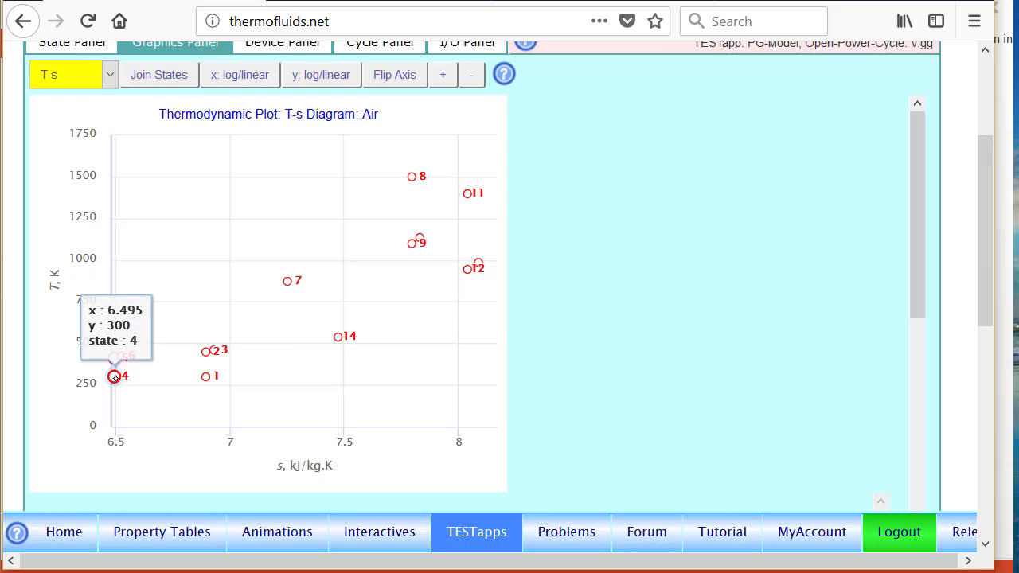
mouse_move(217, 376)
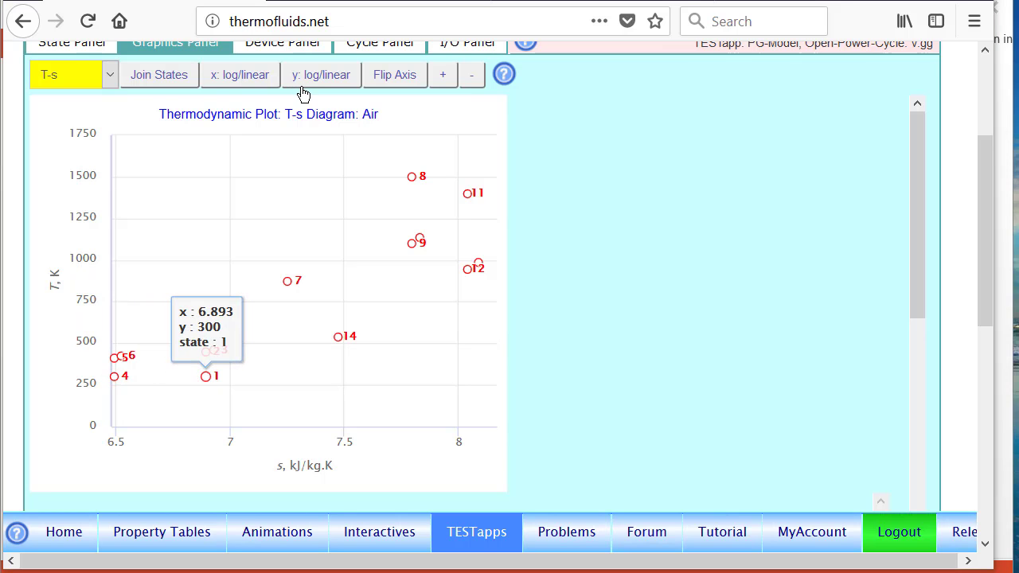
Step: Step through the device analyses from Device-1 to Device-9, examining their inlet and exit states, heat transfer and external work
left_click(305, 45)
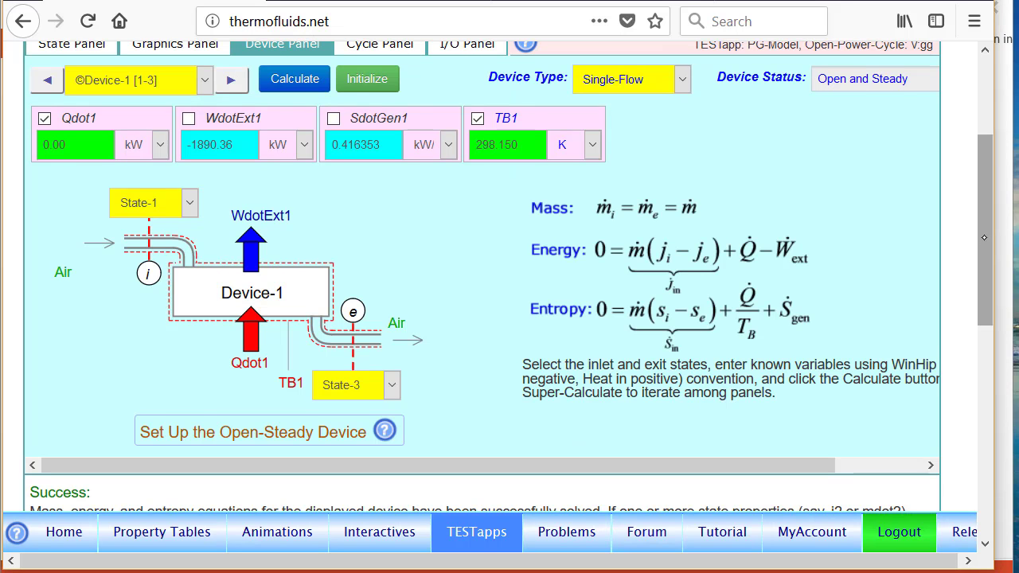
scroll(987, 245, "up", 2)
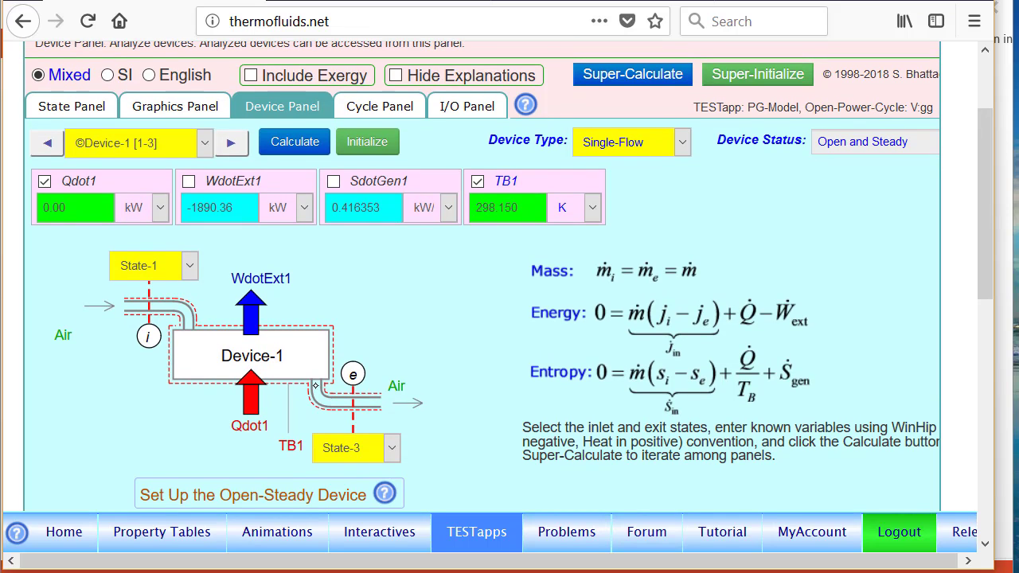
left_click(231, 144)
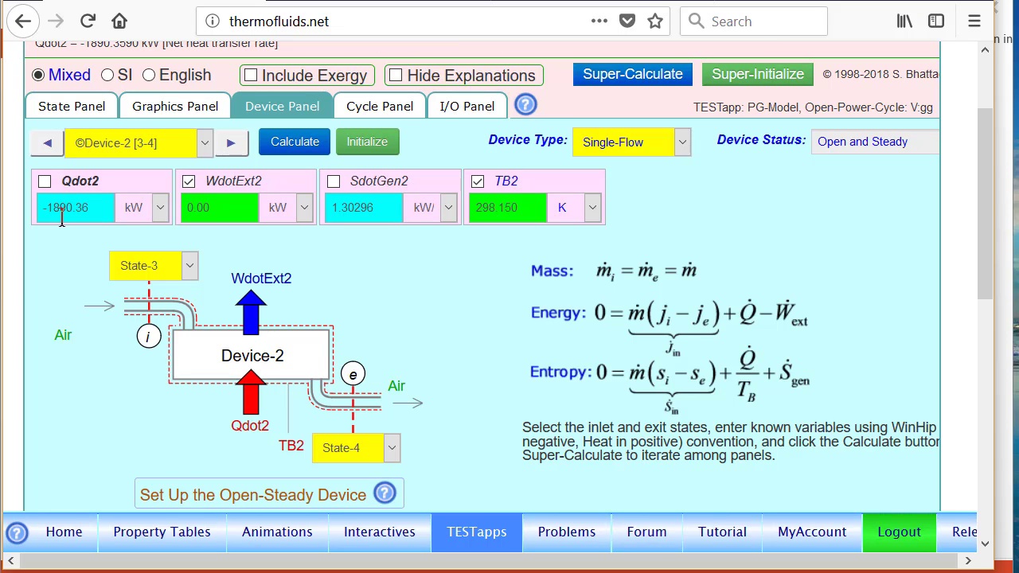
left_click(236, 144)
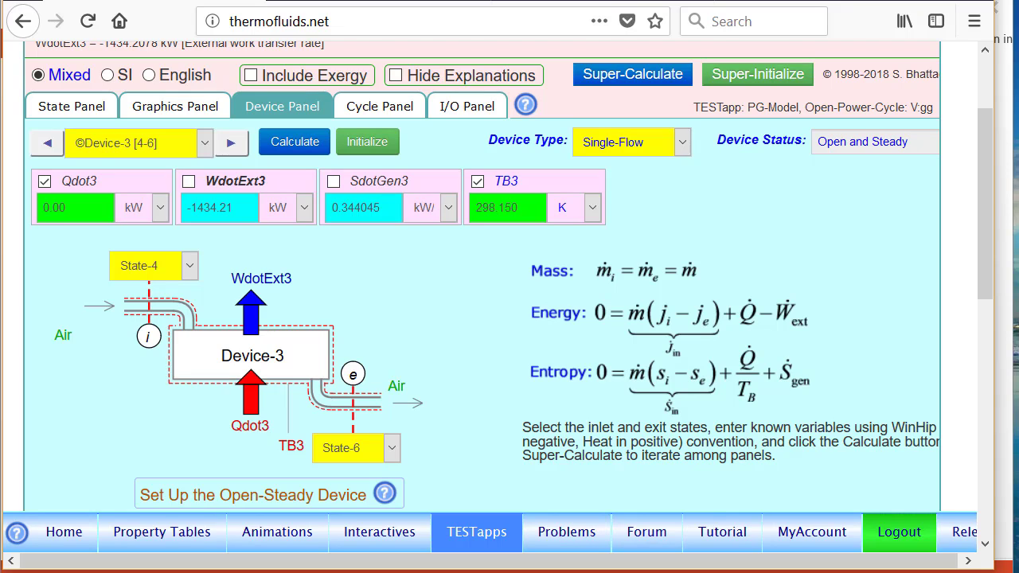
left_click(231, 145)
left_click(231, 145)
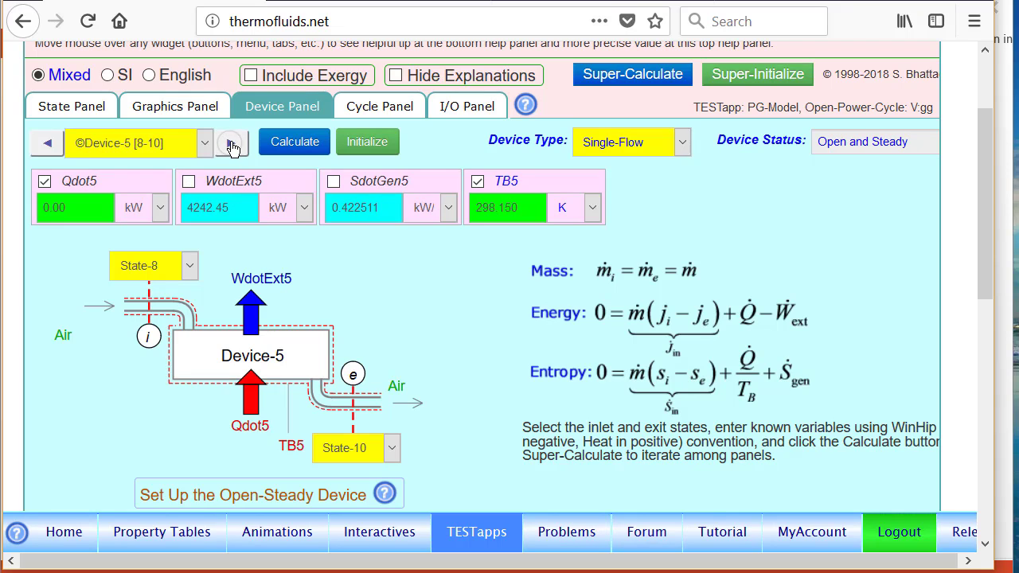
left_click(231, 146)
left_click(232, 146)
left_click(231, 148)
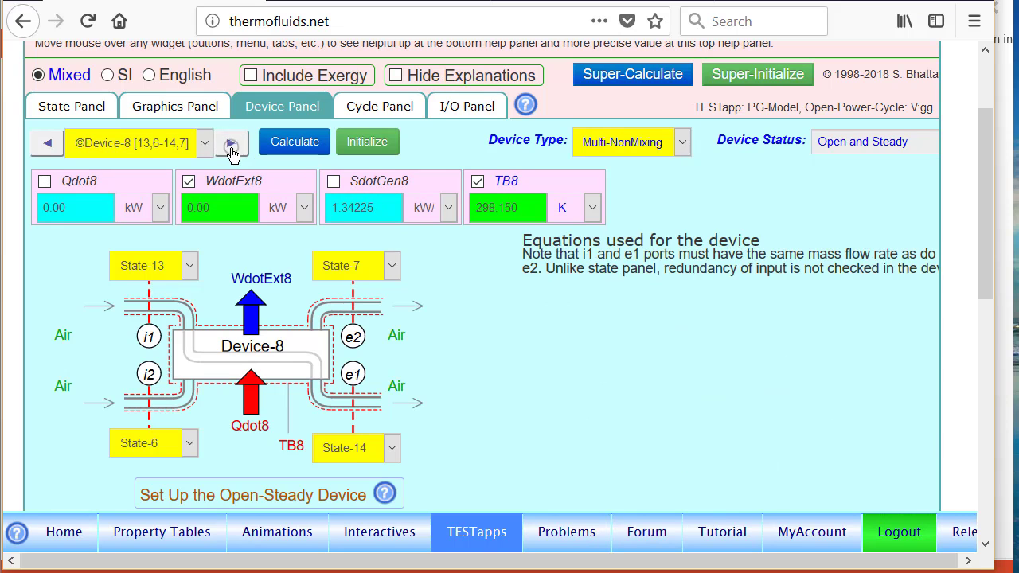
left_click(229, 146)
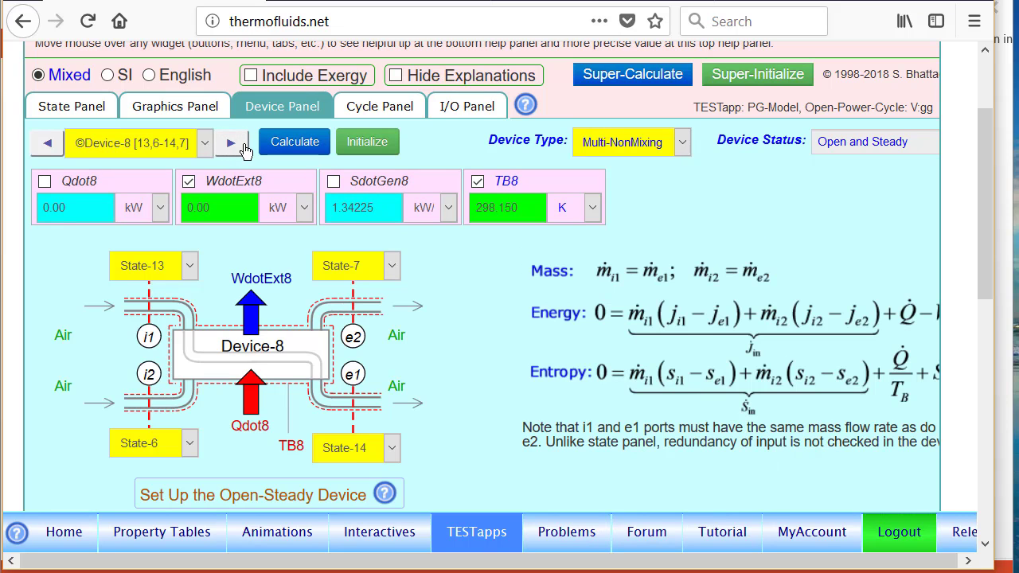
left_click(229, 148)
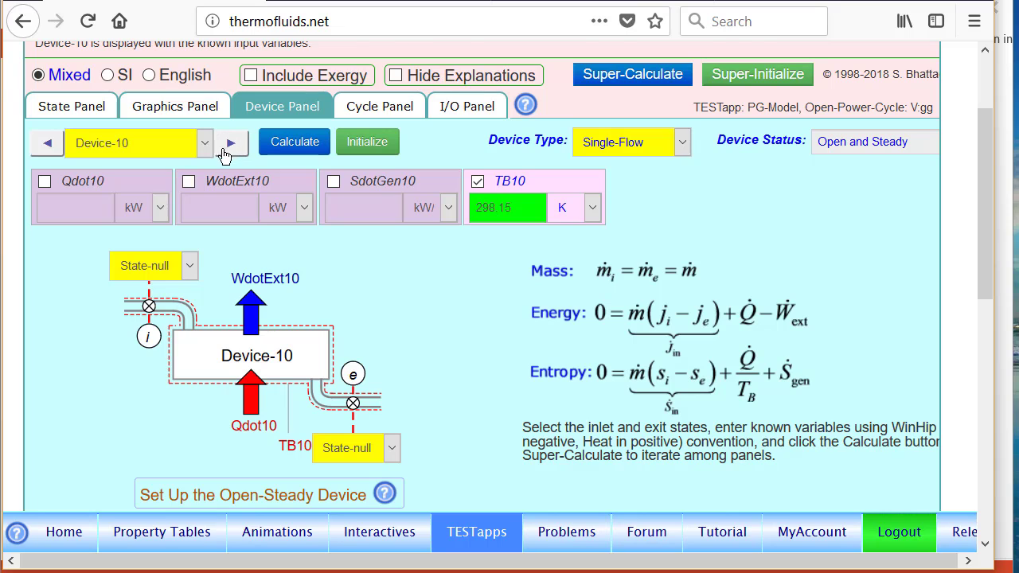
left_click(48, 148)
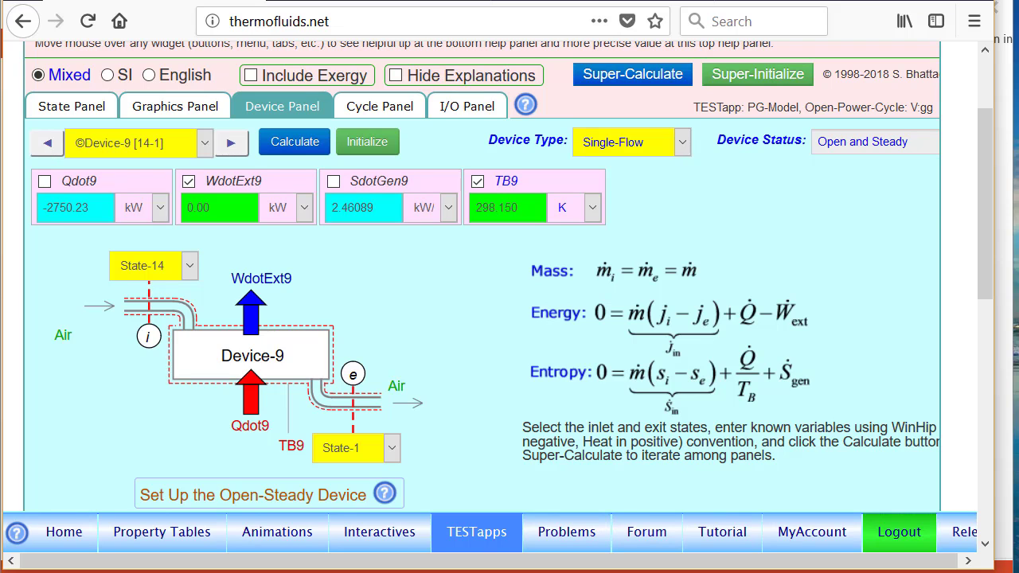
Step: Open the overall results for Cycle-1 and examine its thermal efficiency, net heat transfer and net power
scroll(828, 540, "up", 3)
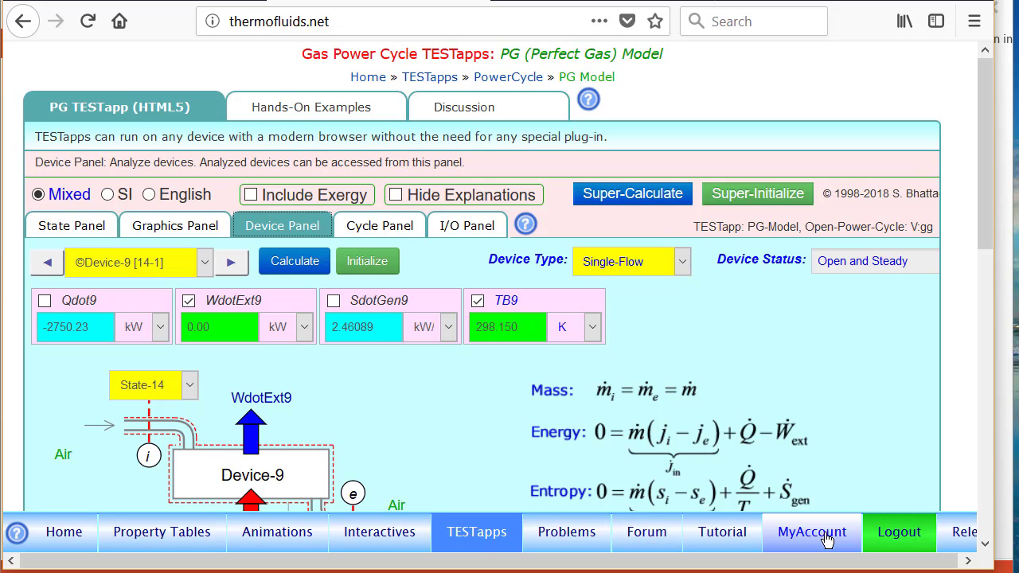
left_click(387, 223)
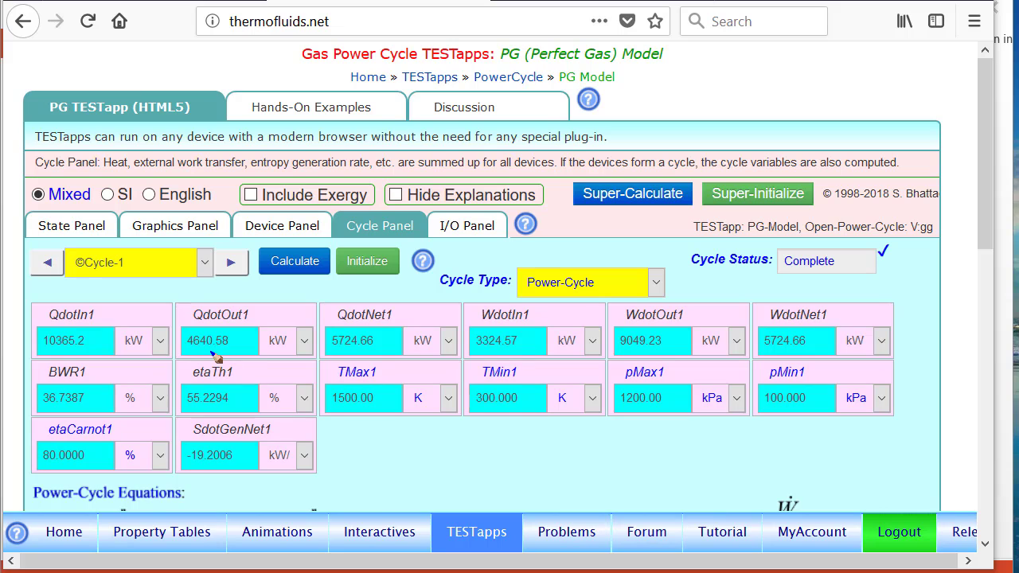
mouse_move(214, 355)
left_mouse_down()
mouse_move(230, 427)
mouse_move(203, 348)
left_mouse_up()
mouse_move(776, 295)
left_mouse_down()
mouse_move(818, 324)
mouse_move(787, 297)
left_mouse_up()
mouse_move(368, 296)
left_mouse_down()
mouse_move(319, 342)
mouse_move(310, 317)
left_mouse_up()
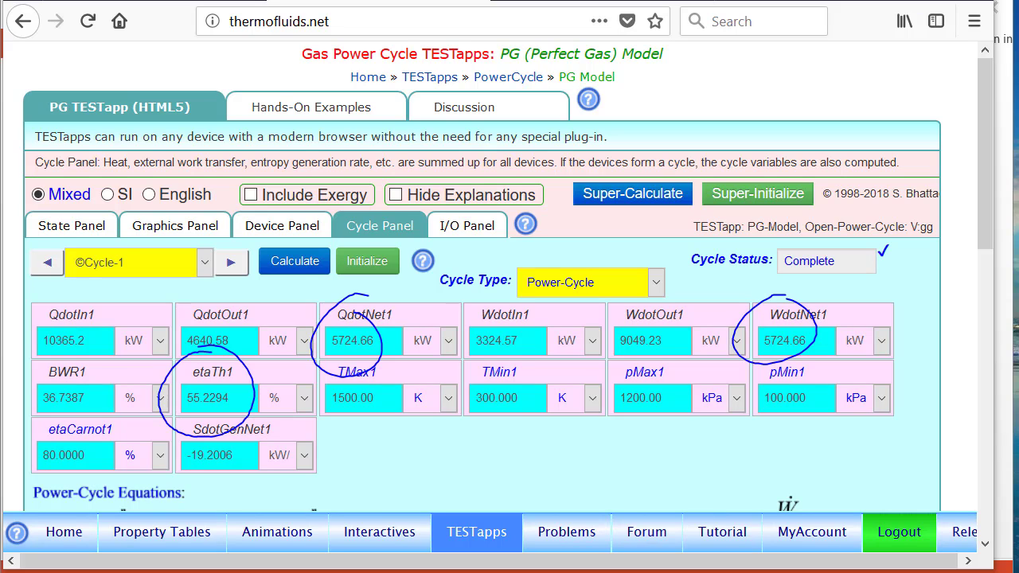
key("Escape")
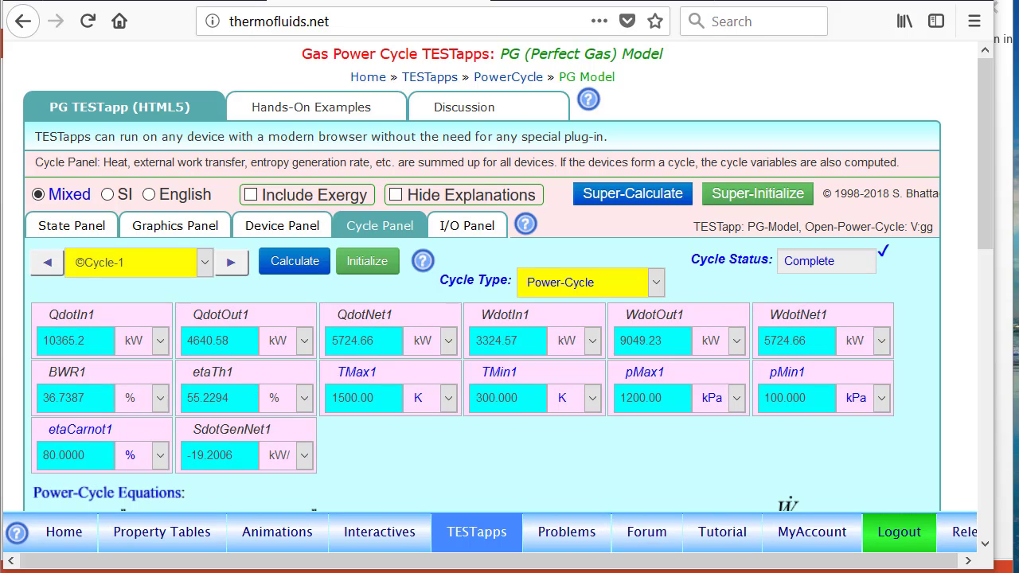